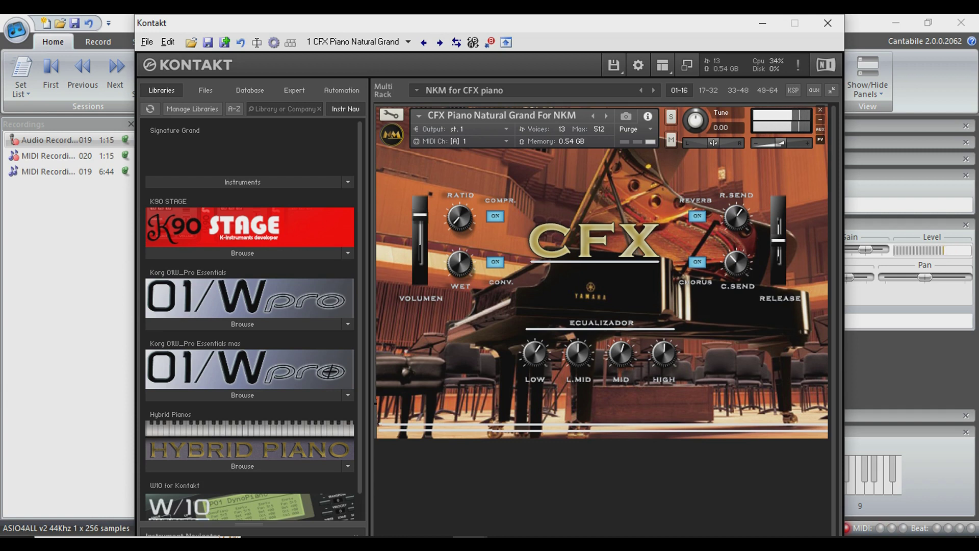
{"action": "key", "text": "XF86AudioRaiseVolume"}
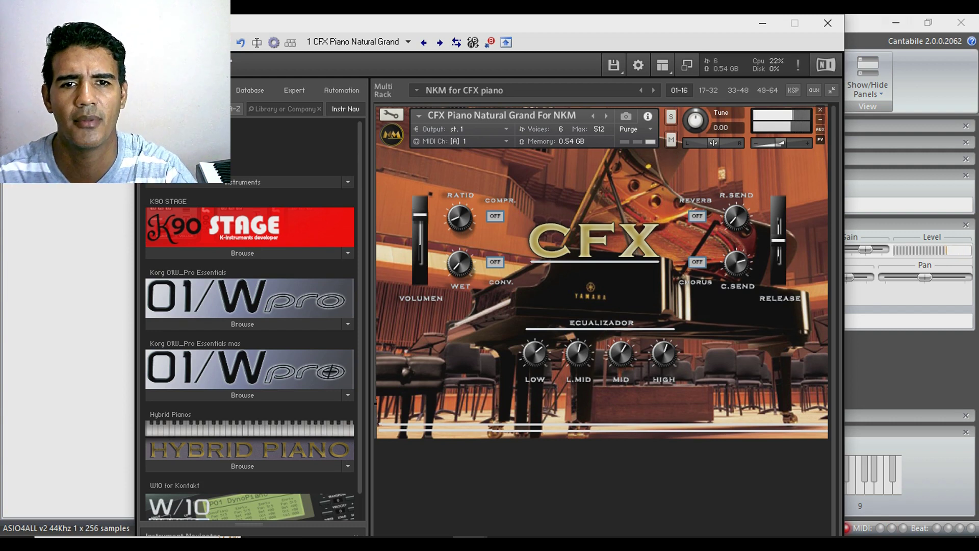
Show the Outputs section and examine the settings of the compressor in the aux 1 channel
{"action": "left_click", "coordinate": [663, 65]}
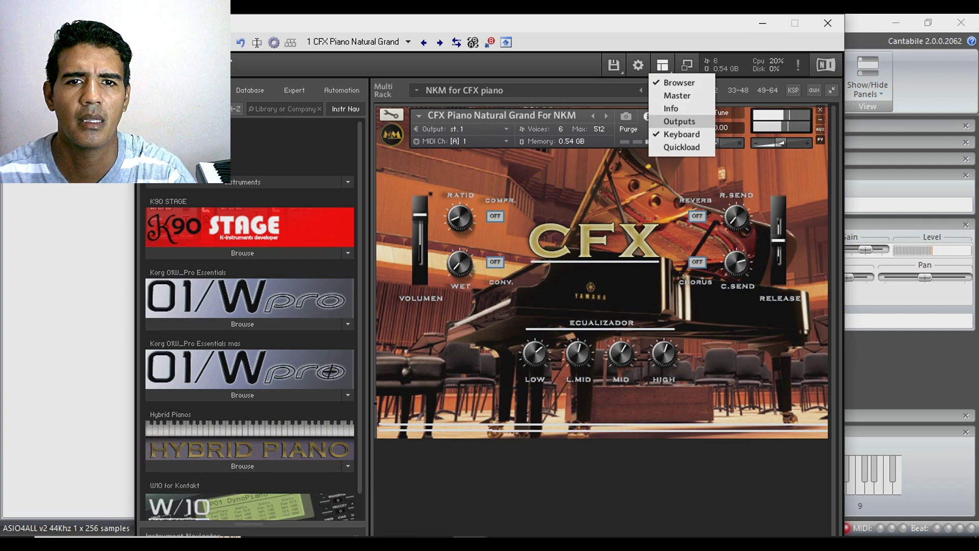
{"action": "left_click", "coordinate": [680, 121]}
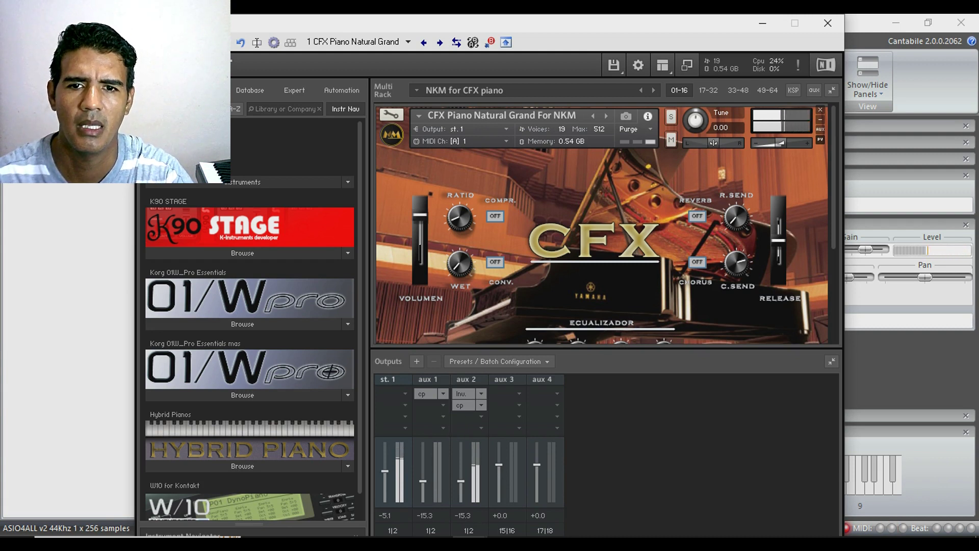
{"action": "left_click", "coordinate": [426, 393]}
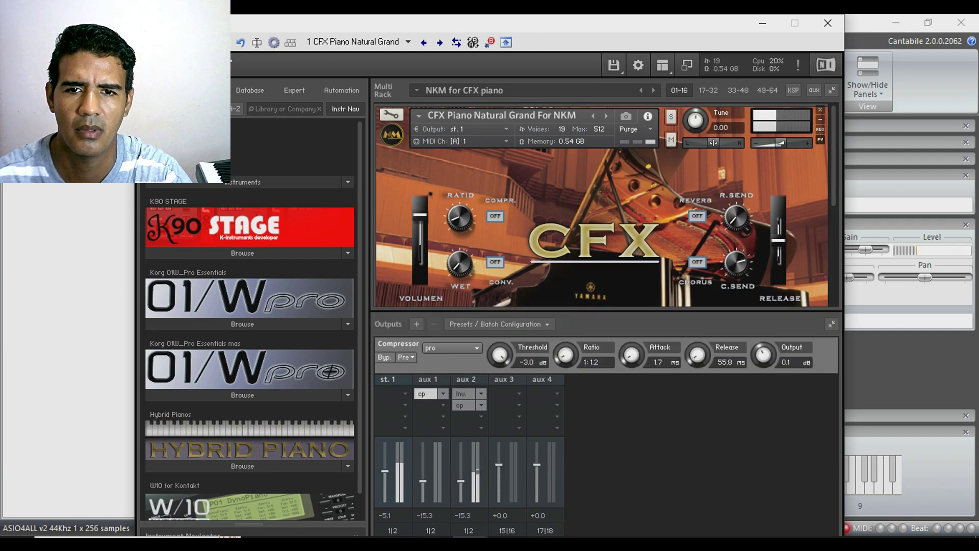
{"action": "left_click", "coordinate": [426, 393]}
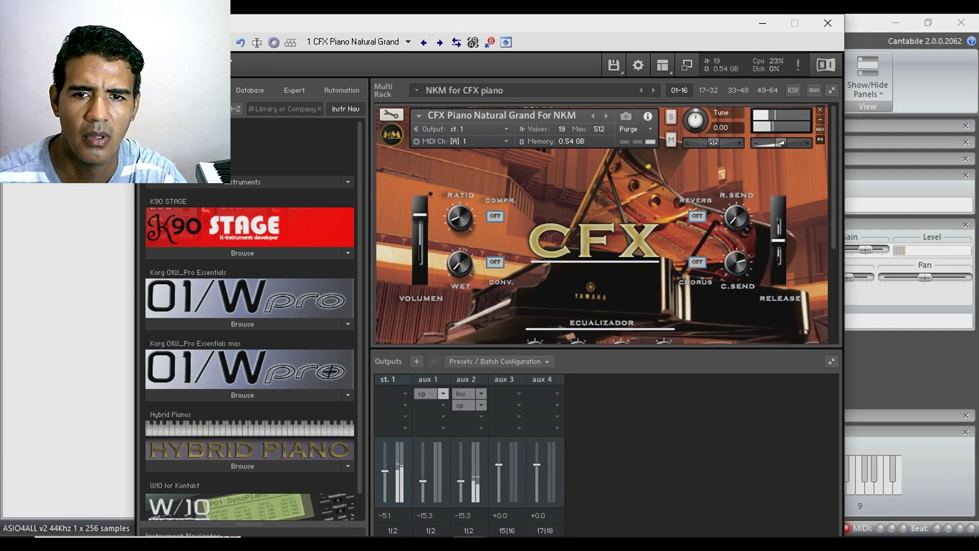
Open the Inverter effect in the aux 2 channel and toggle its L/R Swap option
{"action": "left_click", "coordinate": [464, 393]}
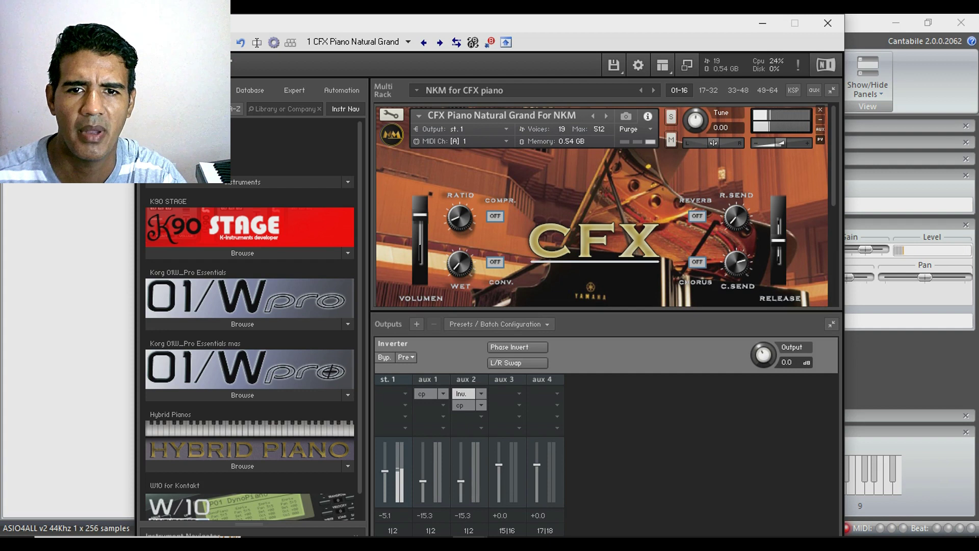
{"action": "left_click", "coordinate": [518, 362]}
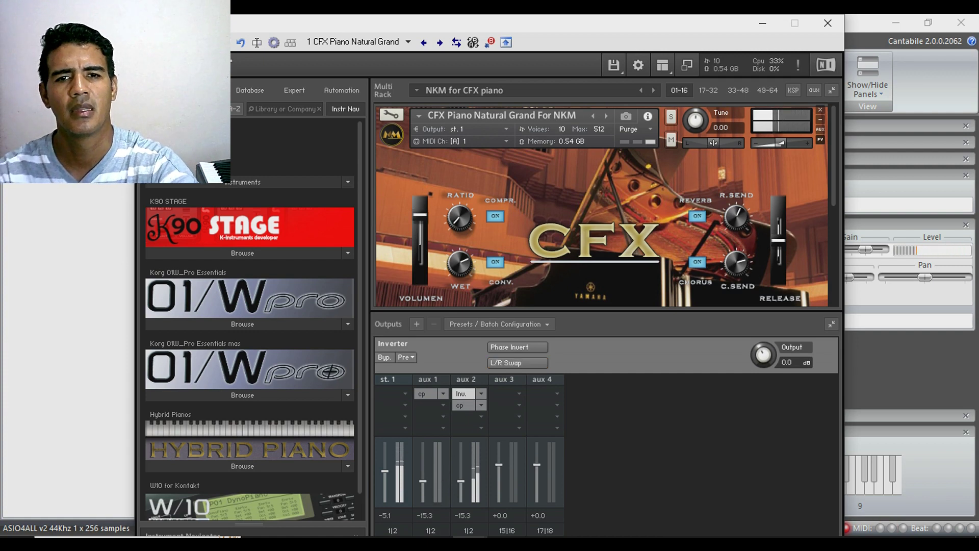
Look over the CFX piano's equalizer and effect controls, and hide the Outputs section
{"action": "scroll", "coordinate": [602, 204], "scroll_direction": "down", "scroll_amount": 3}
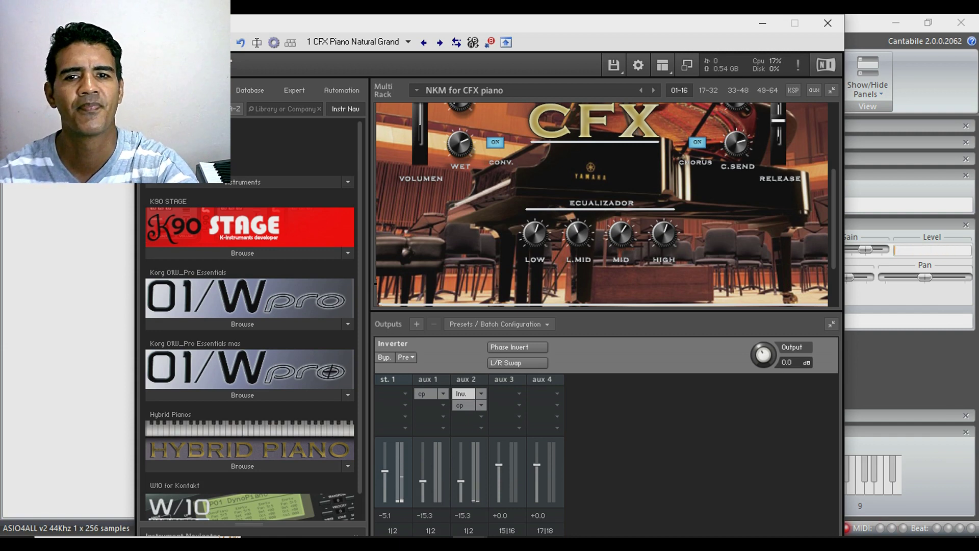
{"action": "scroll", "coordinate": [602, 204], "scroll_direction": "up", "scroll_amount": 2}
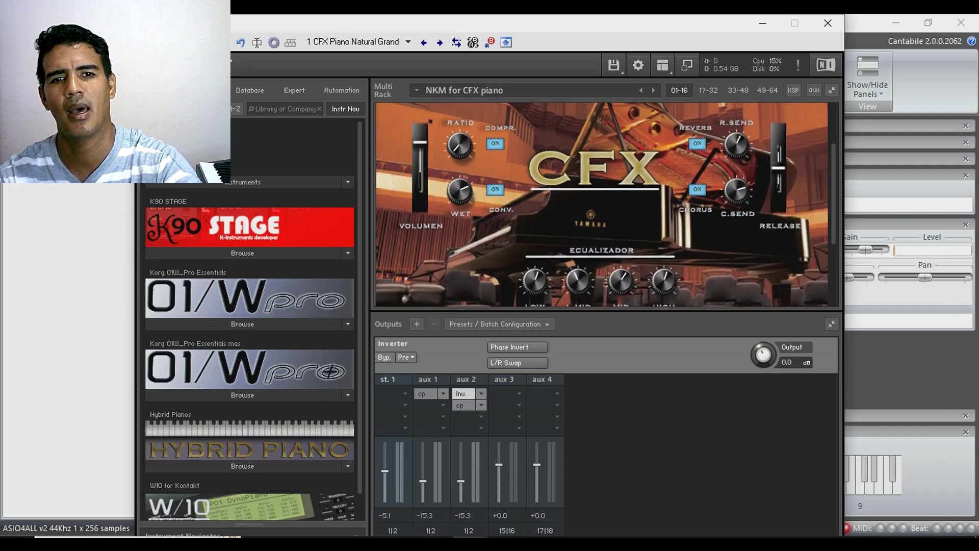
{"action": "left_click", "coordinate": [663, 65]}
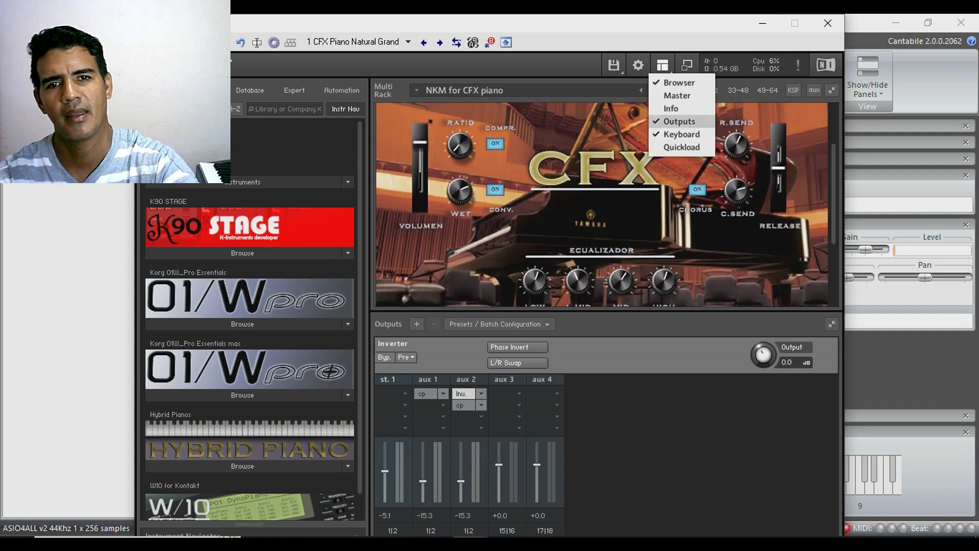
{"action": "left_click", "coordinate": [680, 121]}
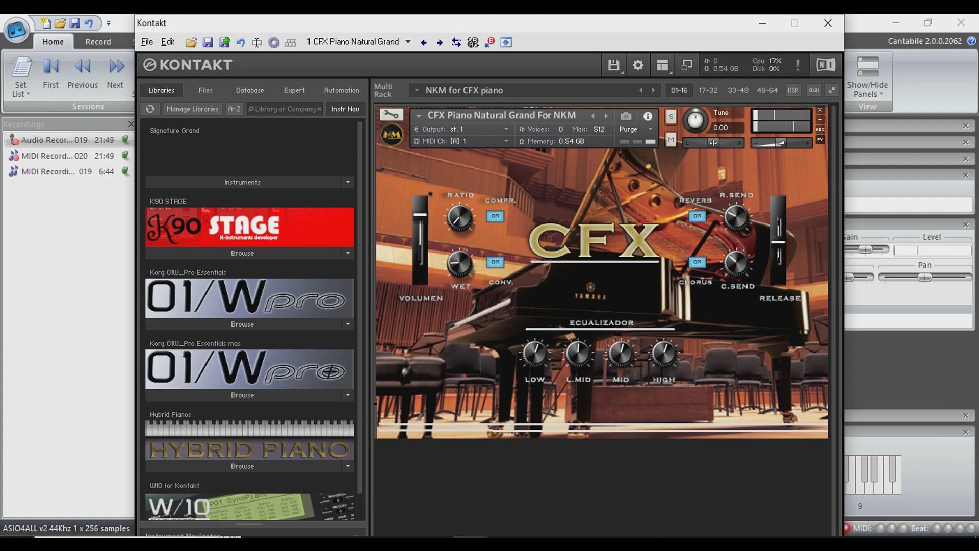
Browse the patches in the Piano Collection folder and close the Load Patch dialog without loading one
{"action": "left_click", "coordinate": [614, 64]}
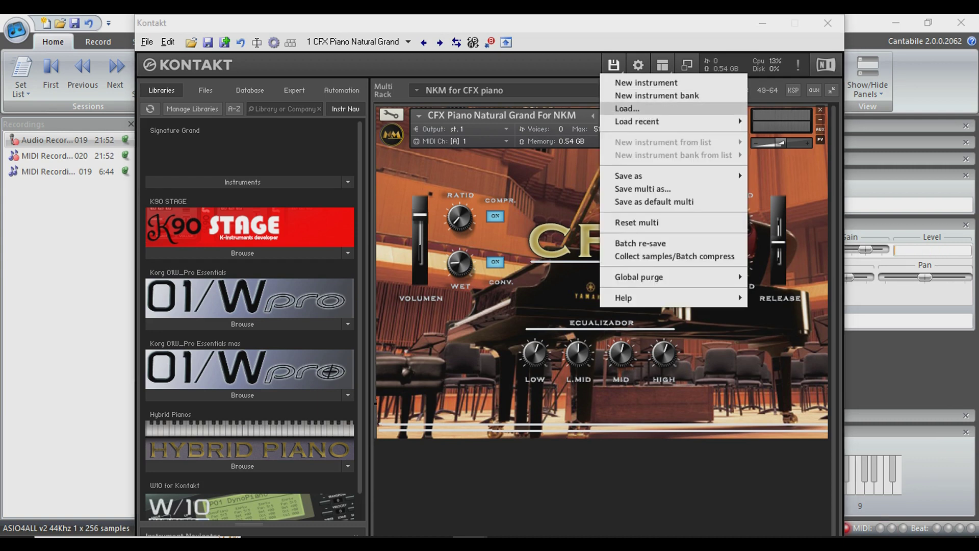
{"action": "left_click", "coordinate": [627, 108]}
{"action": "scroll", "coordinate": [357, 178], "scroll_direction": "down", "scroll_amount": 3}
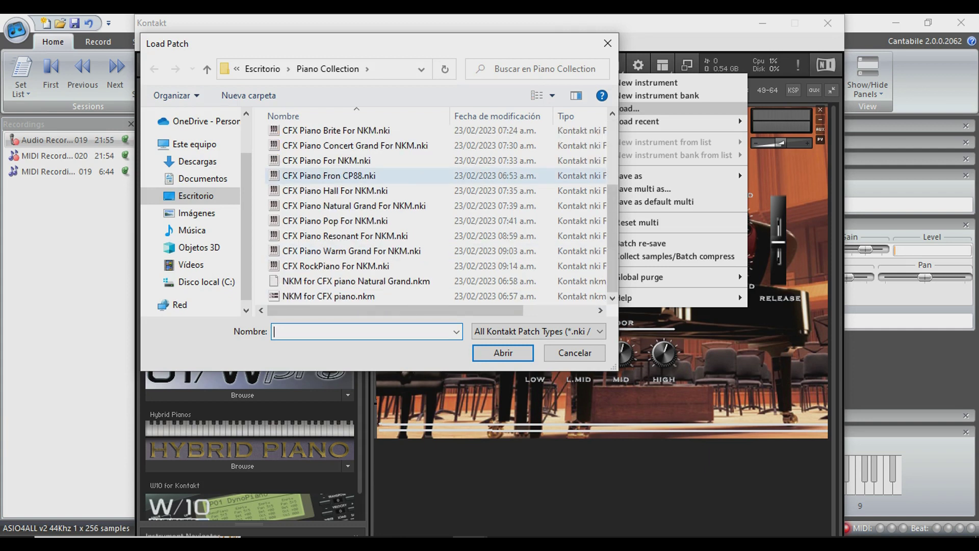
{"action": "scroll", "coordinate": [357, 178], "scroll_direction": "up", "scroll_amount": 3}
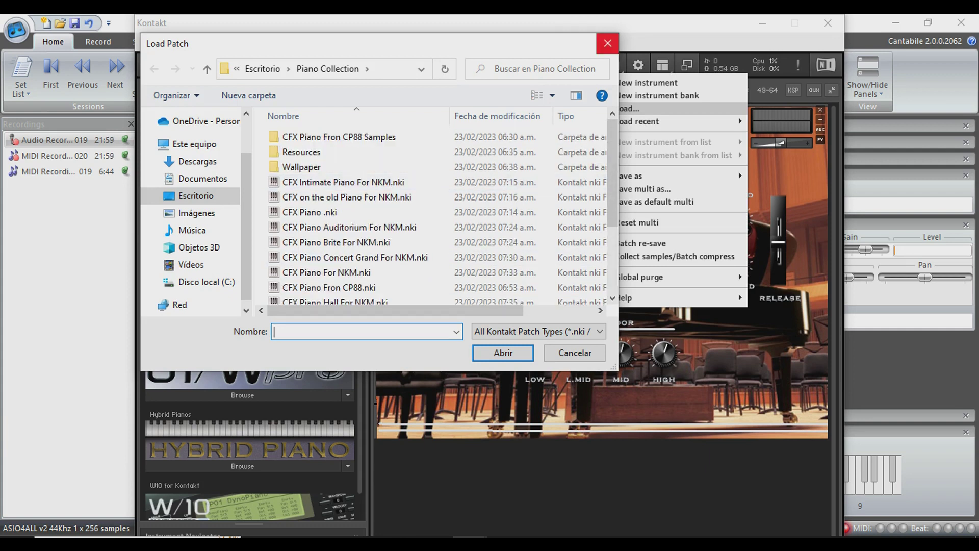
{"action": "left_click", "coordinate": [607, 43]}
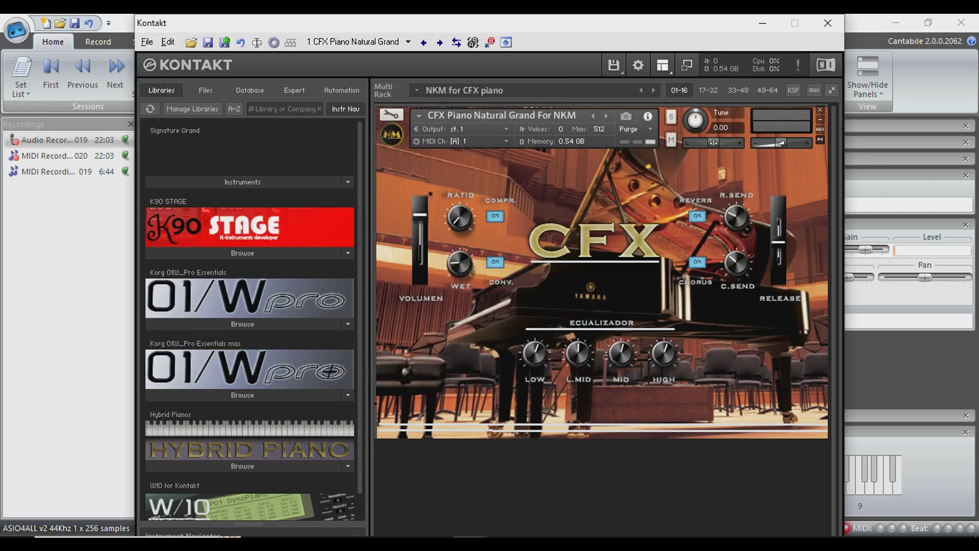
Reset the Kontakt window size in the Interface options and close the options
{"action": "left_click", "coordinate": [662, 65]}
{"action": "key", "text": "Escape"}
{"action": "left_click", "coordinate": [638, 65]}
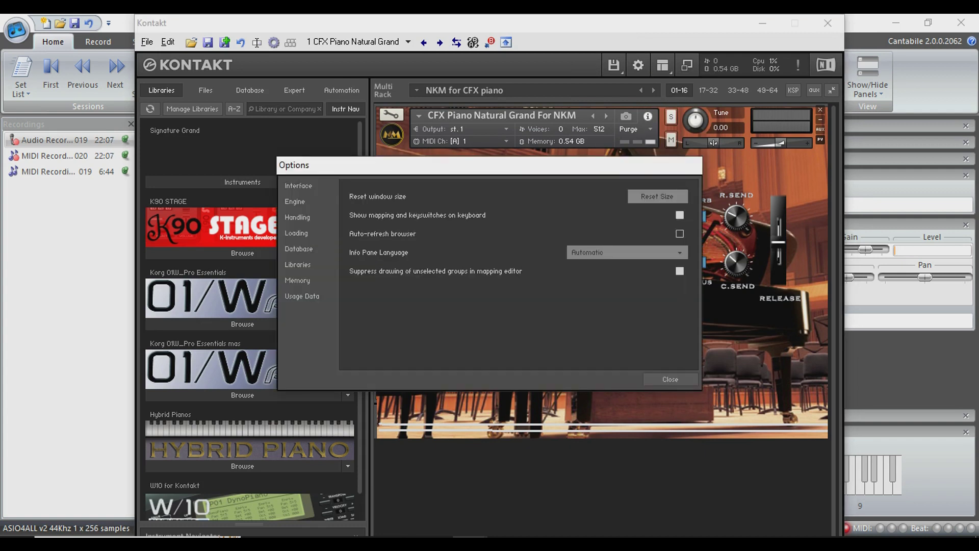
{"action": "left_click", "coordinate": [299, 186]}
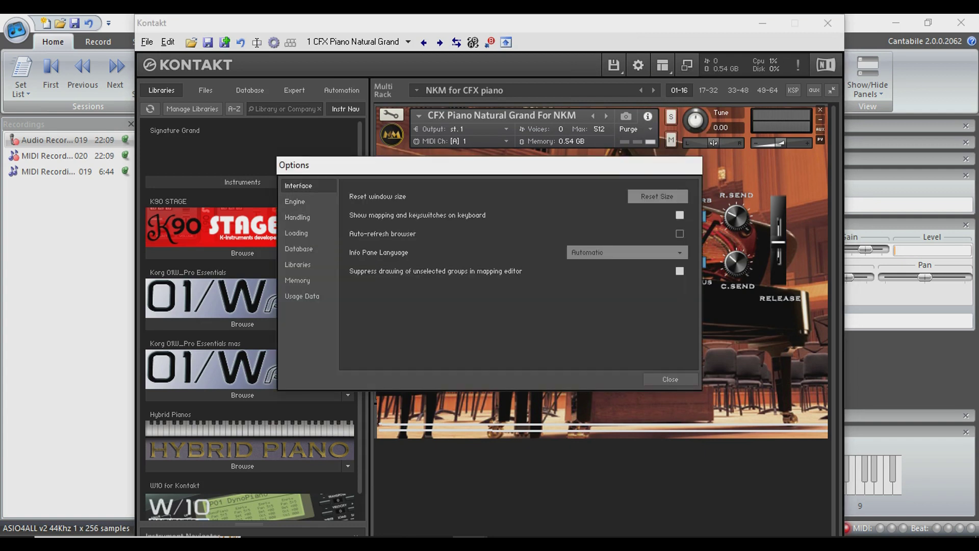
{"action": "left_click", "coordinate": [657, 197]}
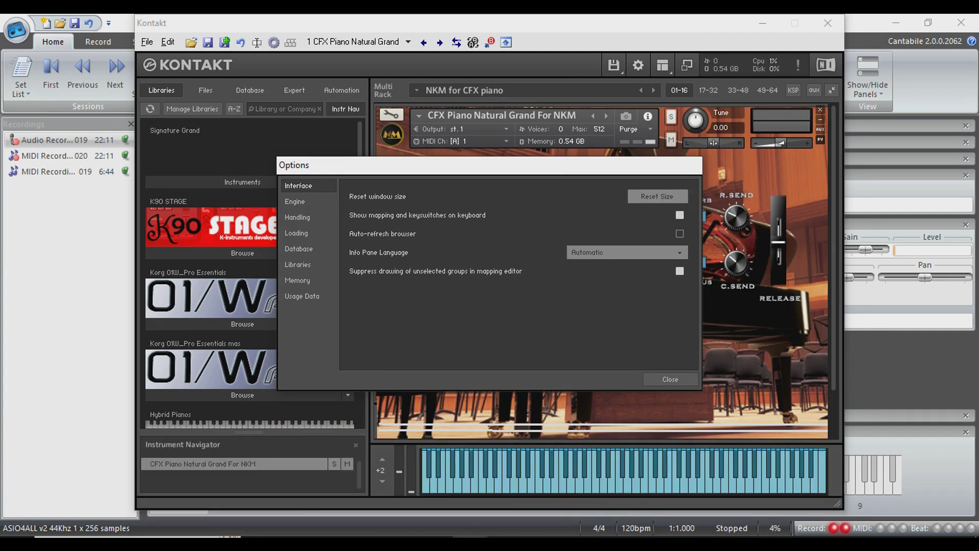
{"action": "left_click", "coordinate": [671, 379]}
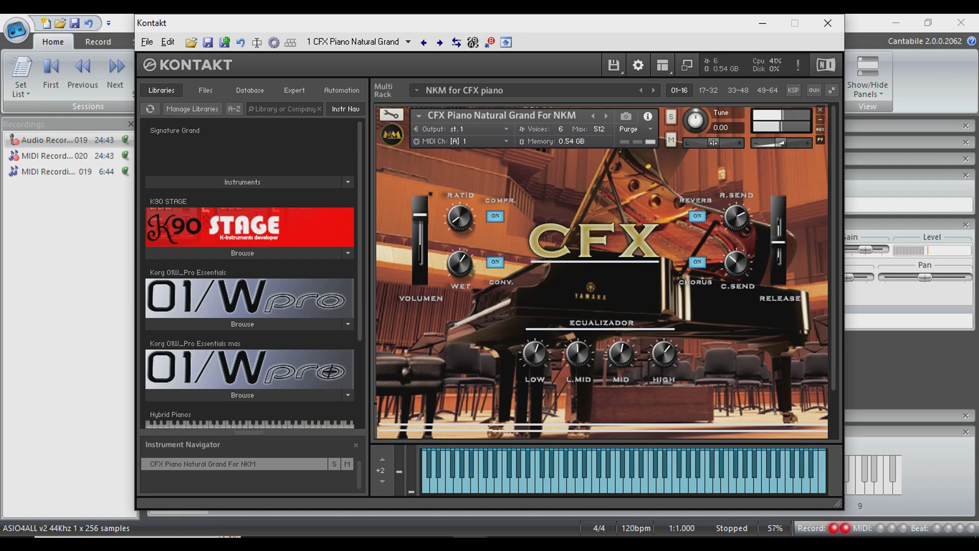
Show the Outputs section, enable L/R Swap on the aux 2 Inverter, and hide the section again
{"action": "left_click", "coordinate": [663, 65]}
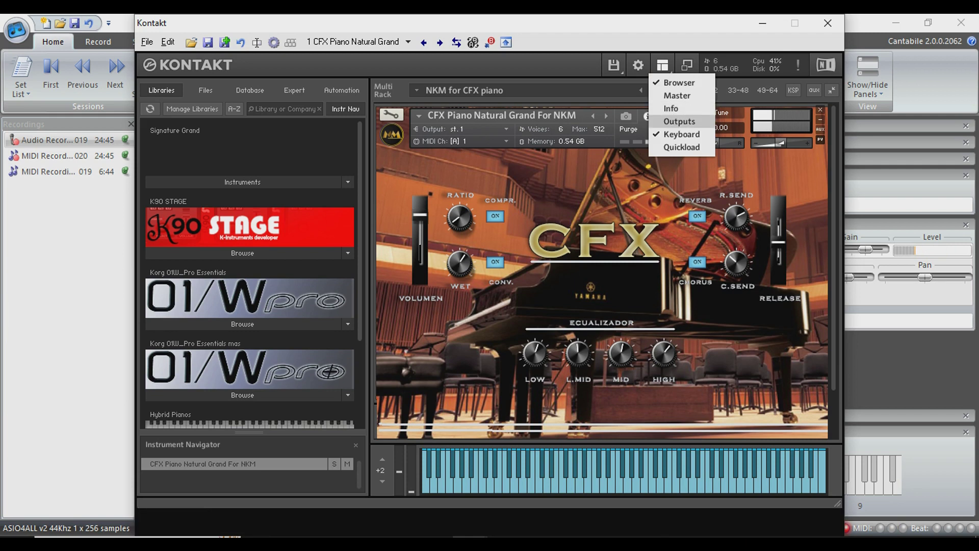
{"action": "left_click", "coordinate": [679, 121]}
{"action": "left_click", "coordinate": [518, 327]}
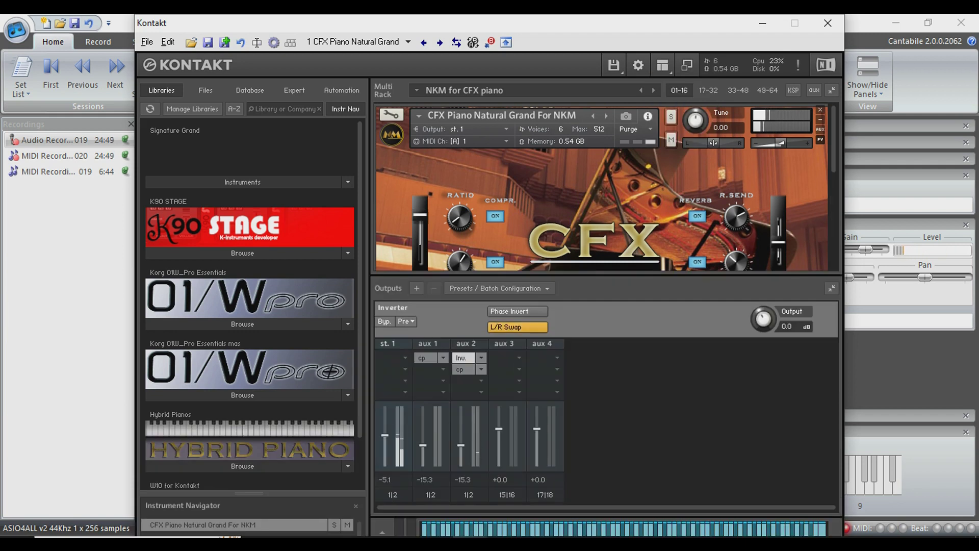
{"action": "left_click", "coordinate": [663, 65]}
{"action": "left_click", "coordinate": [679, 122]}
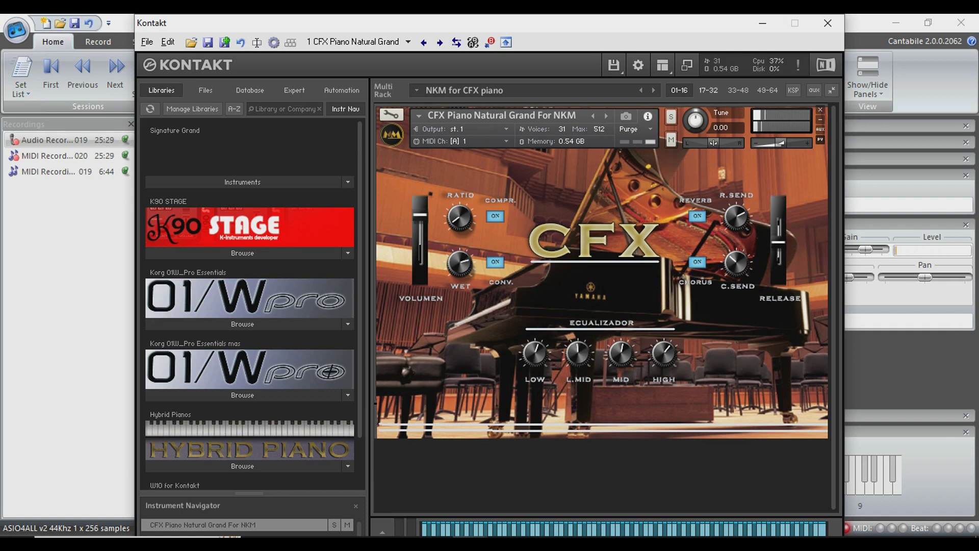
Bring back the Outputs section, disable L/R Swap on the aux 2 Inverter, and close the section
{"action": "left_click", "coordinate": [662, 64]}
{"action": "left_click", "coordinate": [674, 120]}
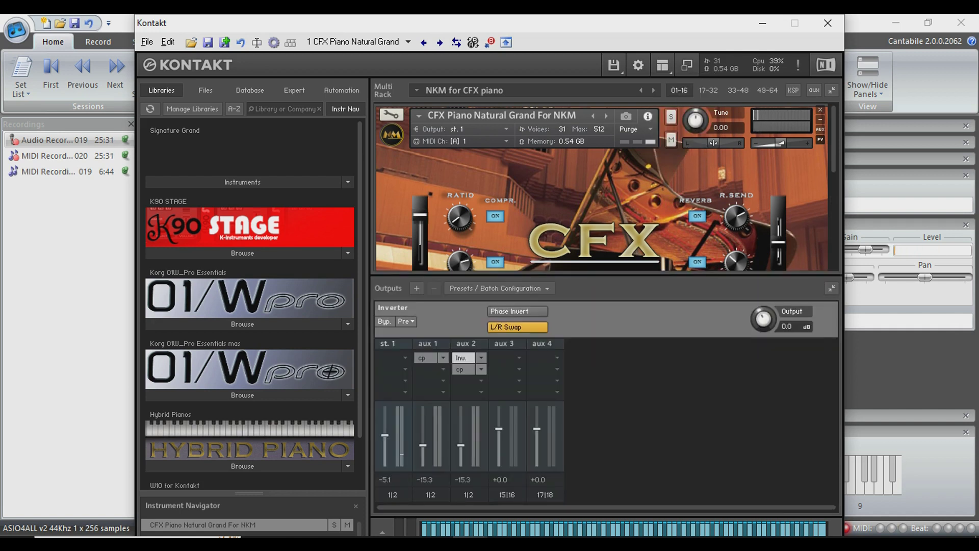
{"action": "left_click", "coordinate": [517, 327]}
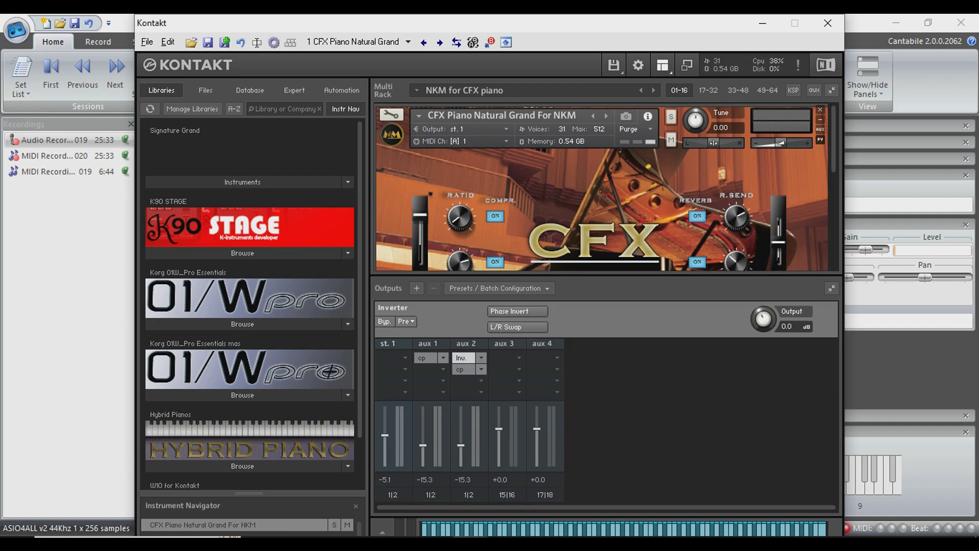
{"action": "left_click", "coordinate": [663, 65]}
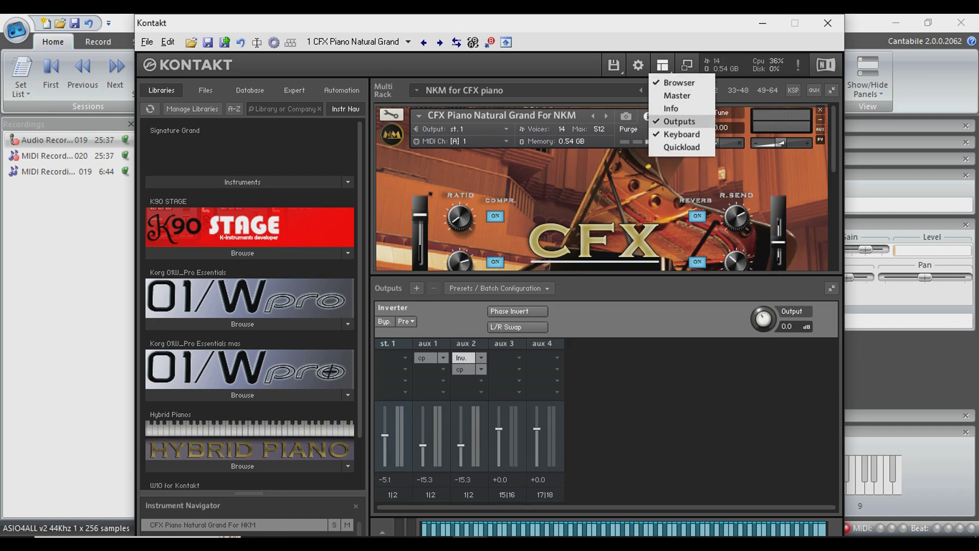
{"action": "left_click", "coordinate": [679, 121]}
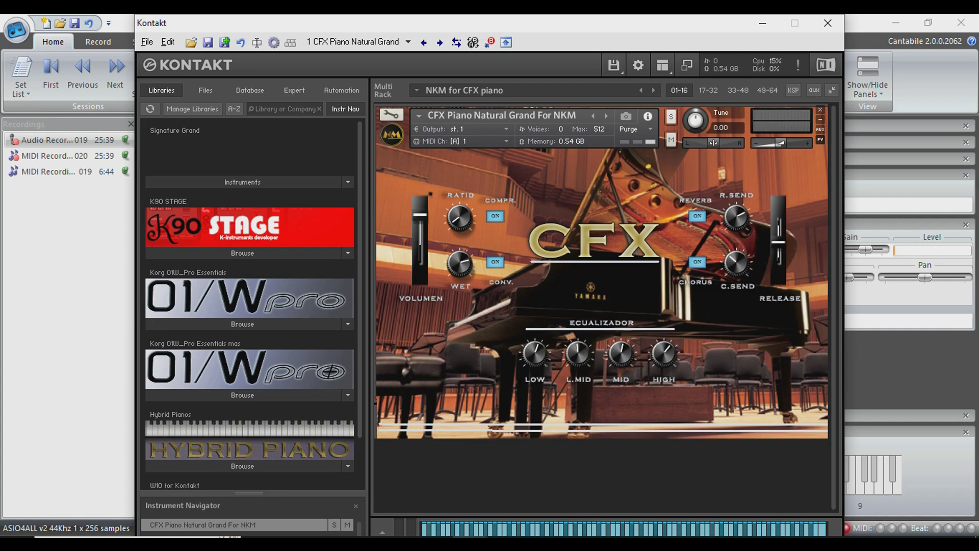